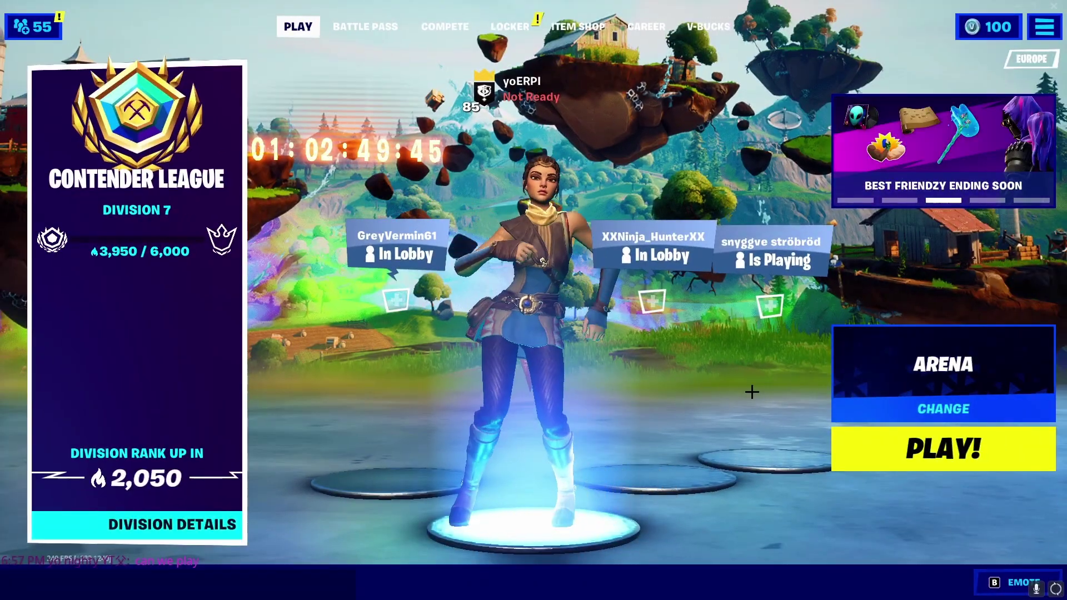
type("YOERPI")
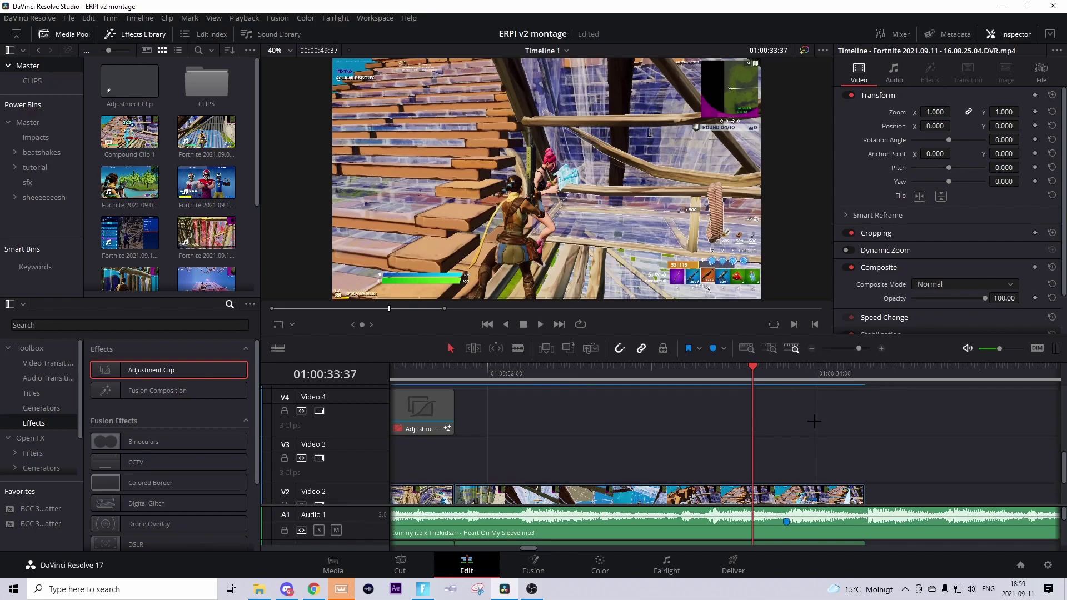
Place an Adjustment Clip on Video 3 above the gameplay footage, ending one frame before Marker 11 at 01:00:33:48.
scroll(801, 426, "down", 2)
scroll(797, 426, "up", 1)
left_click(783, 369)
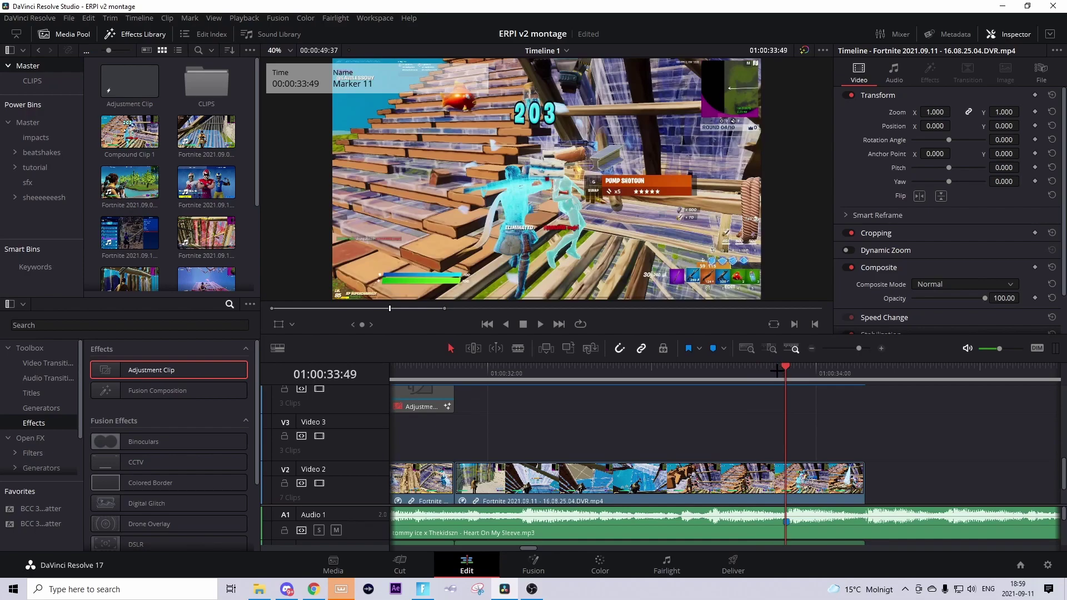
key("Left")
left_click_drag(859, 349, 854, 349)
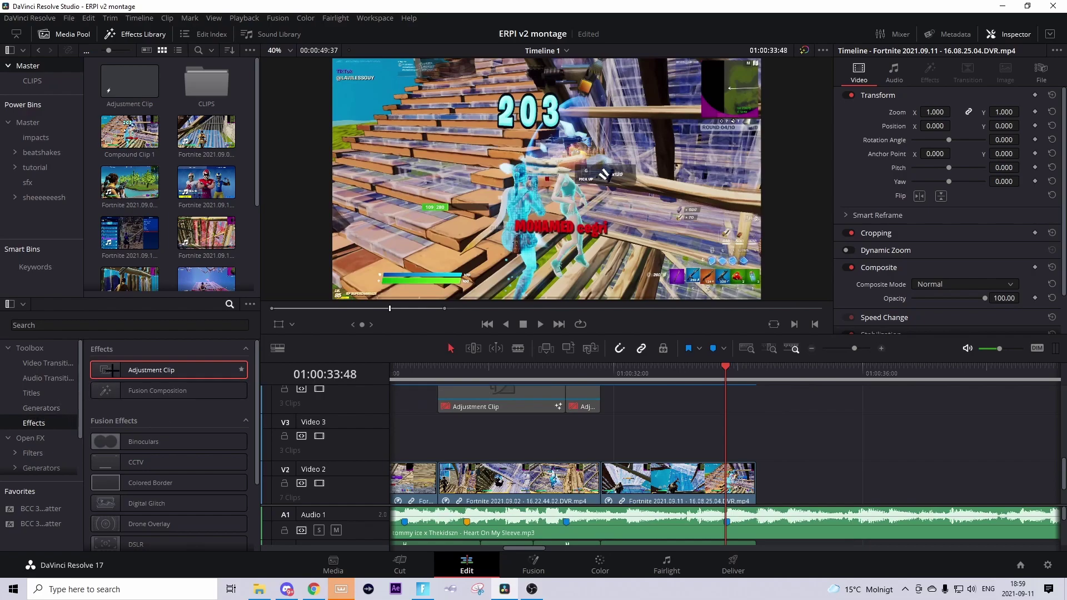
left_click_drag(111, 371, 421, 441)
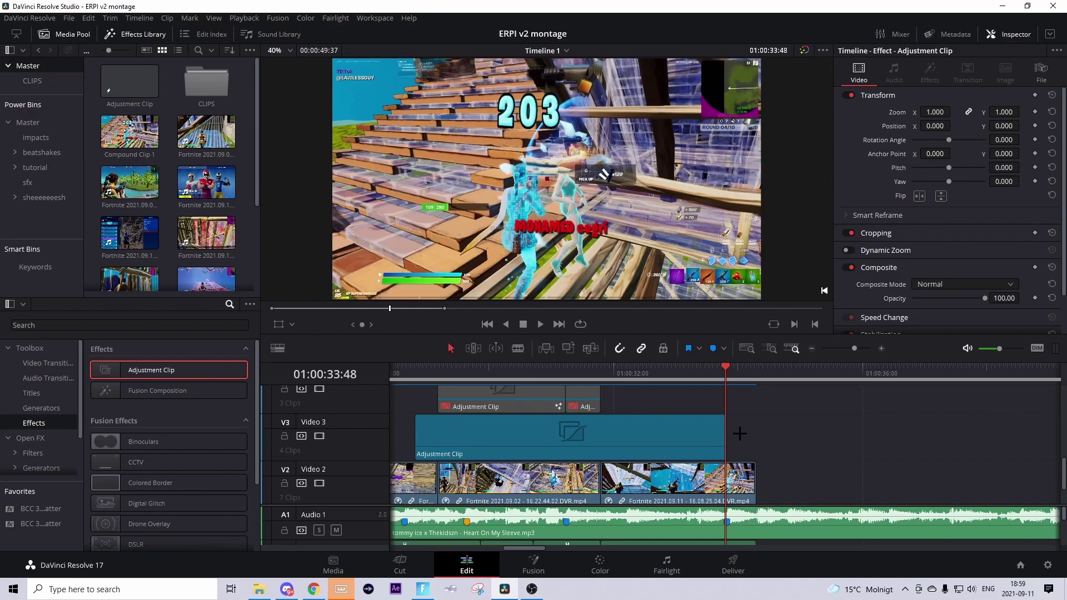
left_click(622, 455)
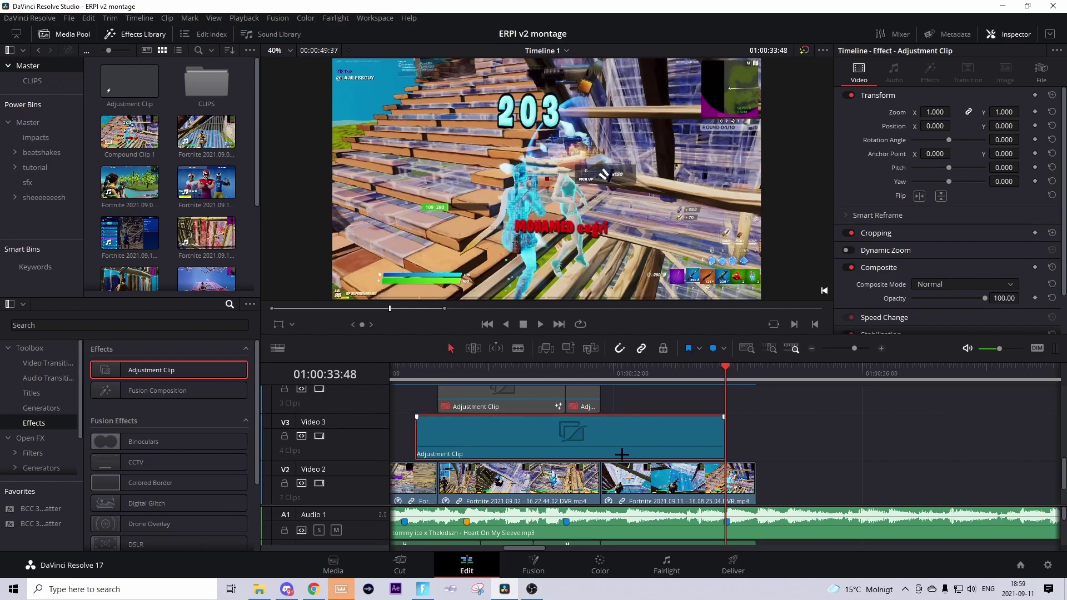
Open the adjustment clip on Video 3 in the Fusion page with the playhead at 01:00:33:15.
left_click(693, 366)
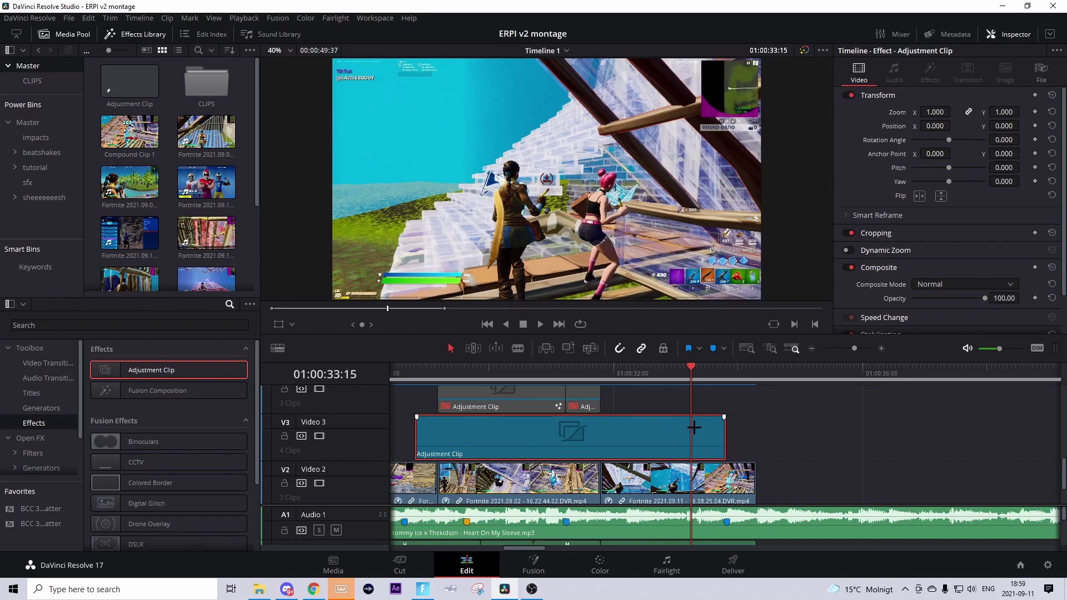
scroll(693, 427, "up", 2)
right_click(634, 465)
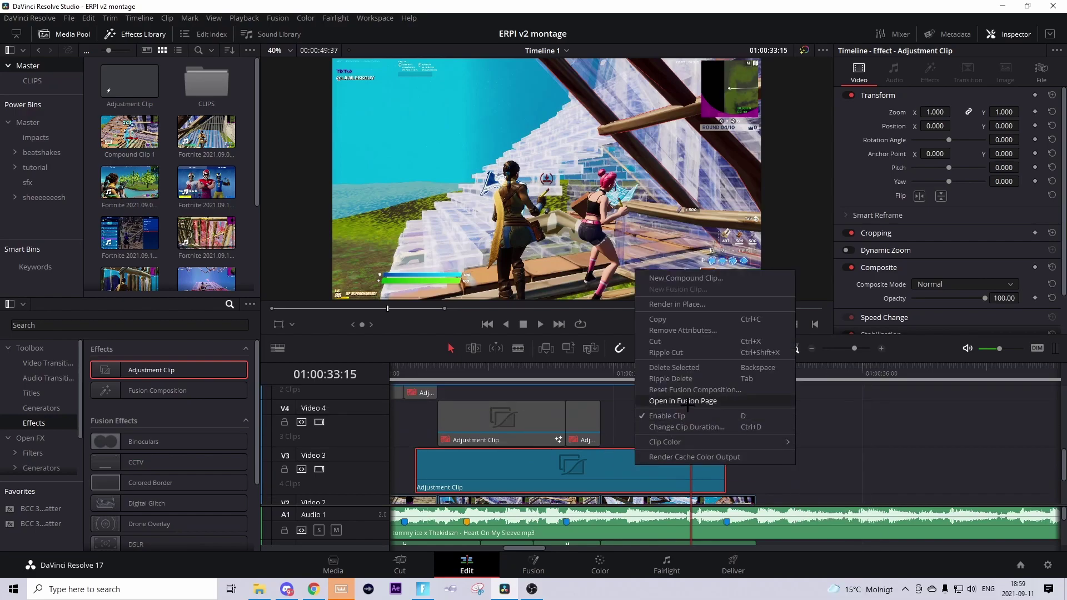
left_click(736, 399)
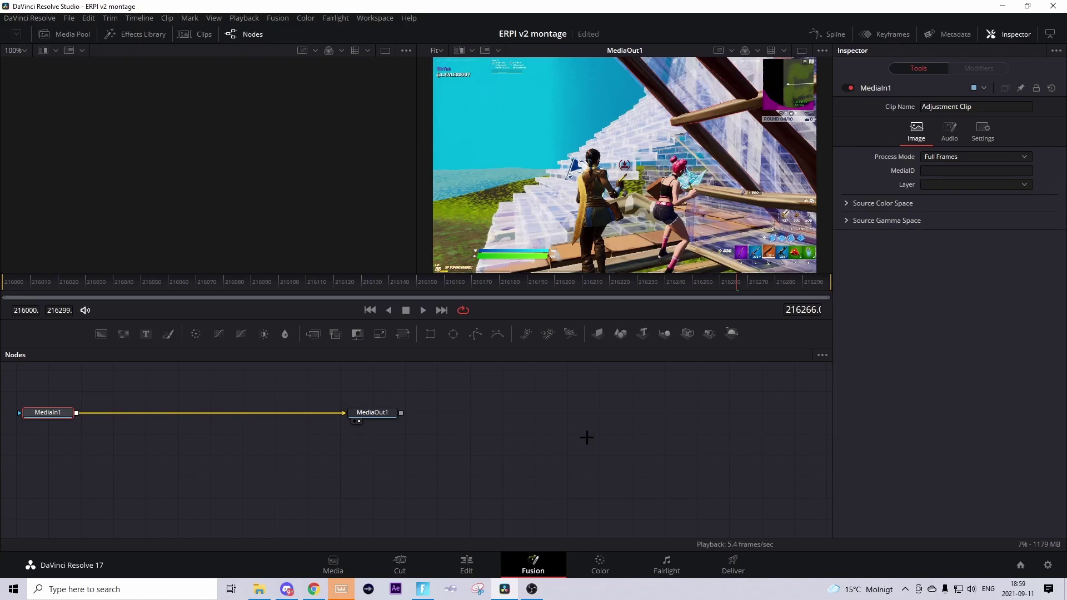
Paste the uniVHS, S_Shake, S_Flicker, uniGlow and S_HueSatBright node chain, connect it between MediaIn1 and MediaOut1, and preview frame 216273.
left_click_drag(258, 474, 110, 414)
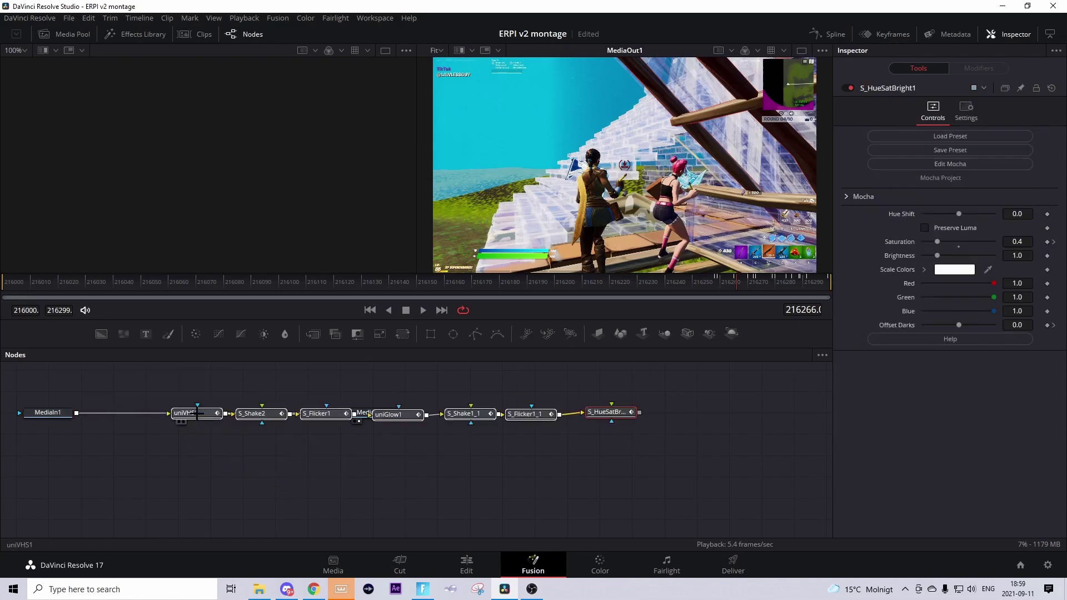
left_click_drag(197, 413, 159, 425)
left_click_drag(376, 416, 679, 425)
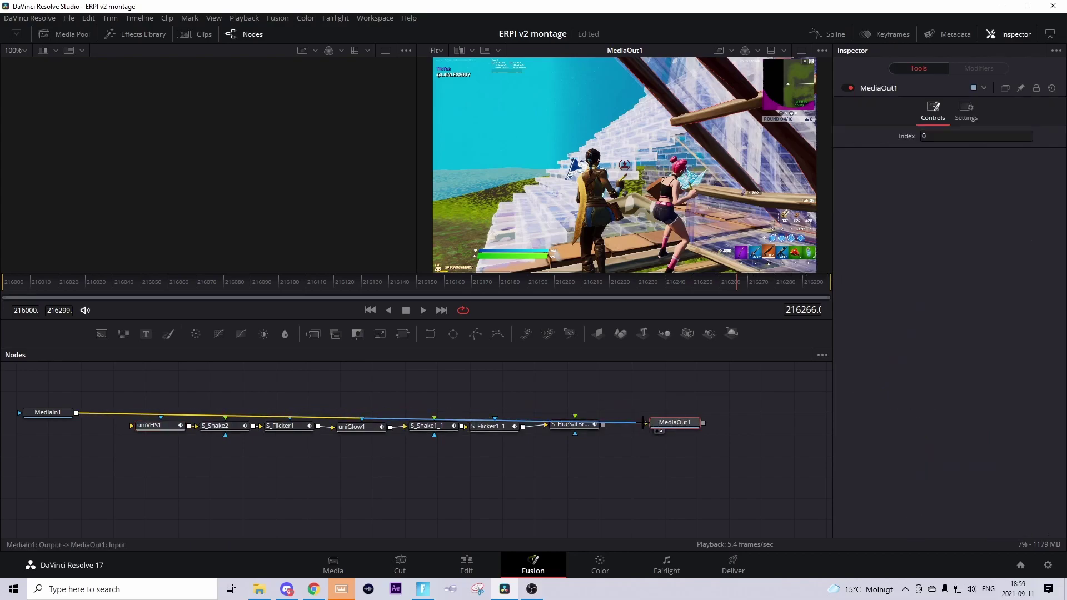
left_click_drag(389, 418, 132, 425)
left_click_drag(603, 424, 667, 423)
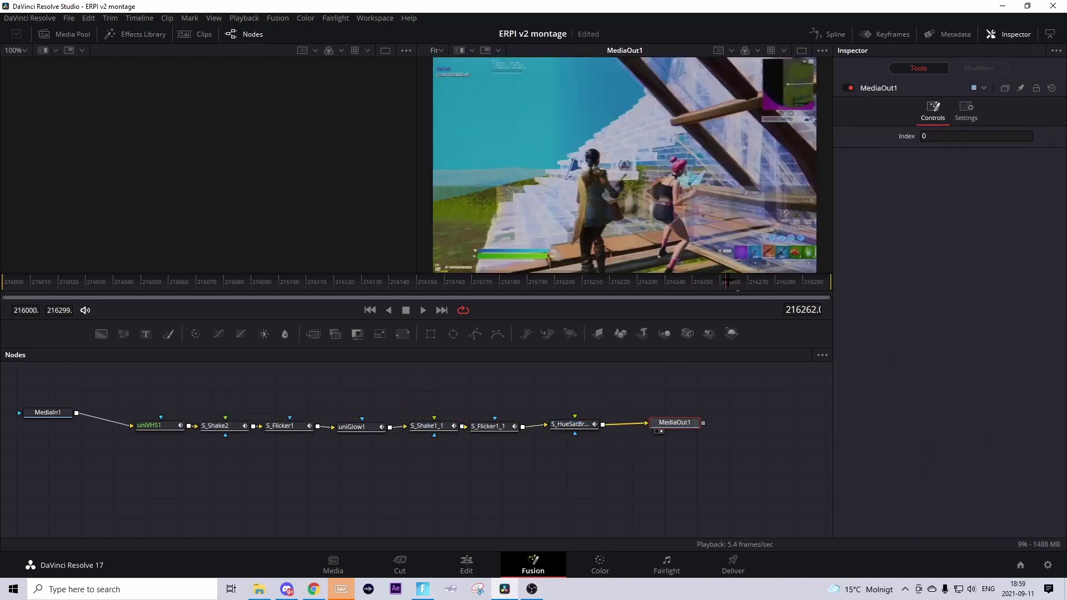
left_click_drag(619, 464, 376, 447)
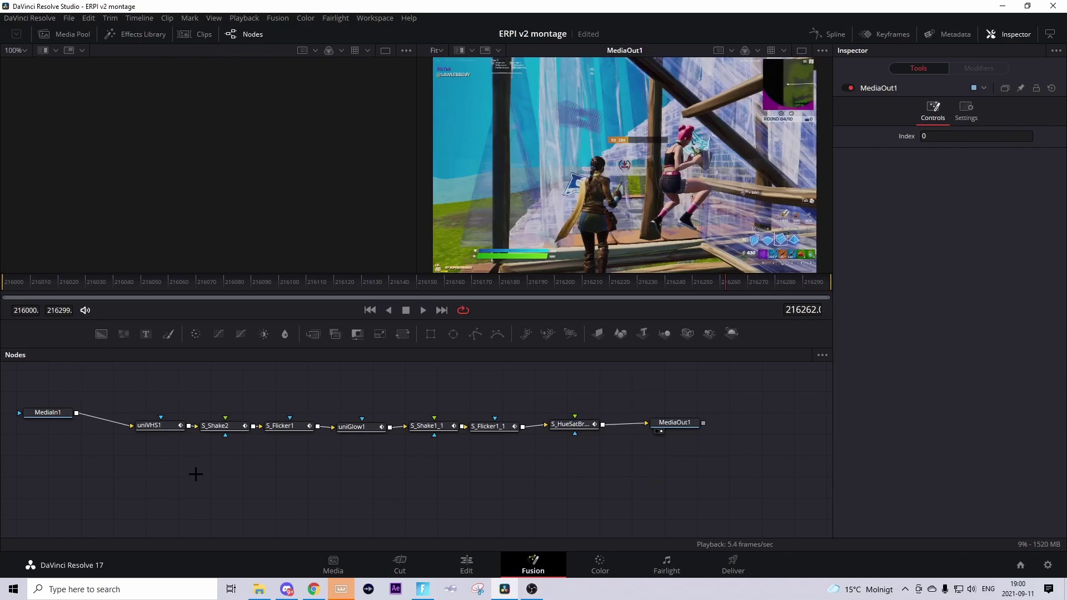
left_click(149, 426)
left_click(726, 286)
left_click_drag(726, 287, 755, 285)
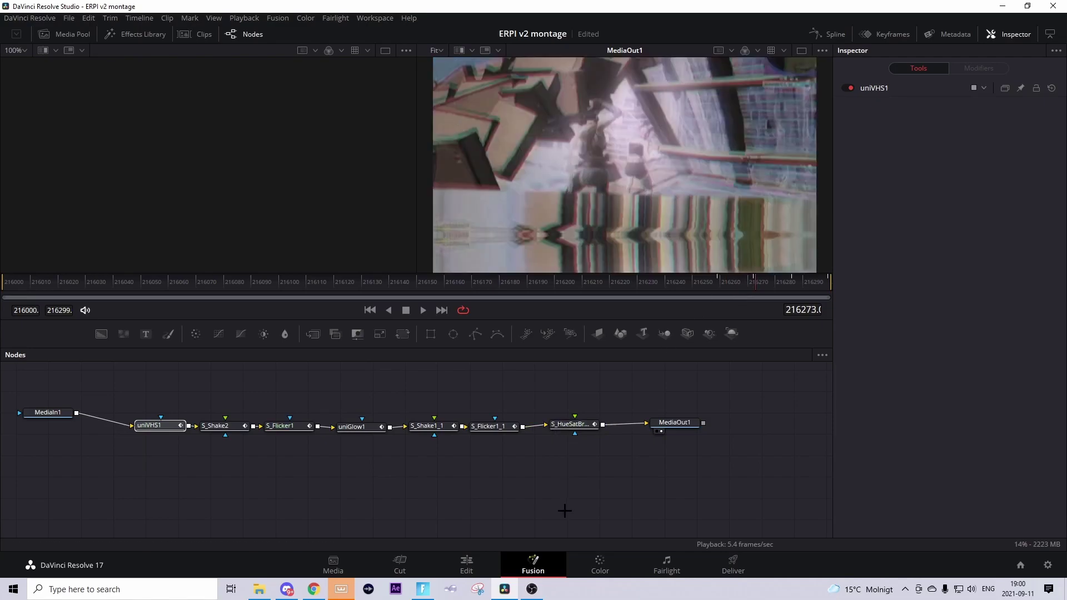
Return to the Edit page and trim the start of the Video 3 adjustment clip so only about its last second remains.
left_click(467, 564)
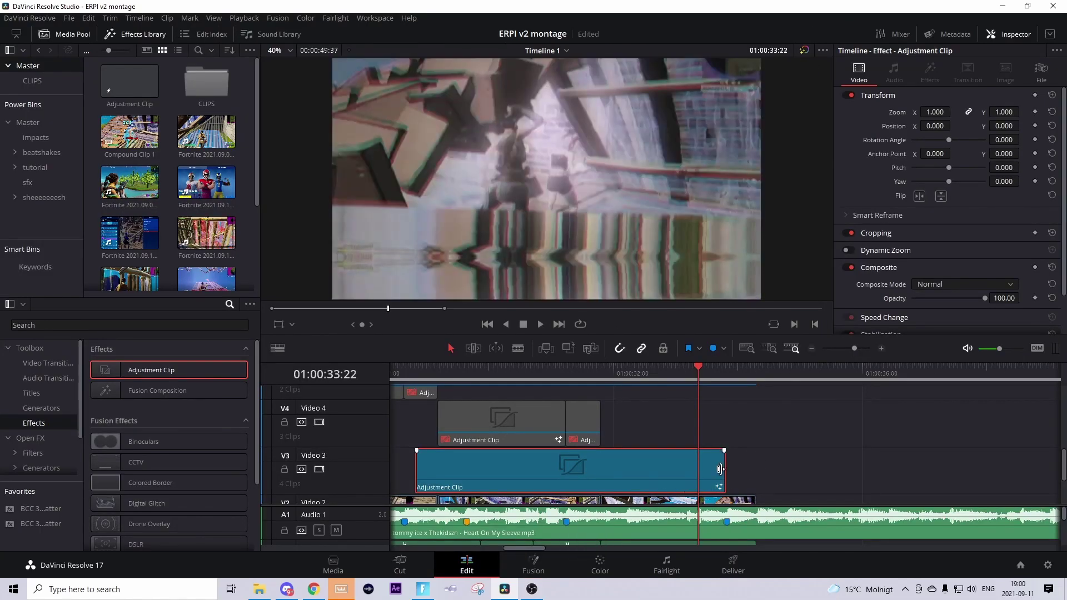
right_click(690, 469)
left_click(723, 462)
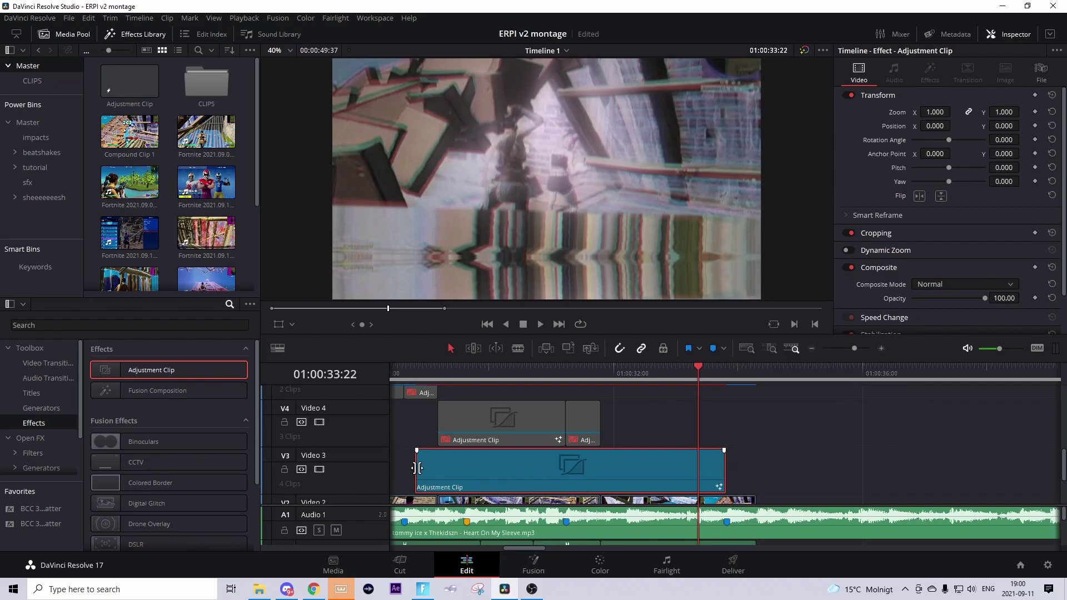
left_click_drag(417, 468, 662, 469)
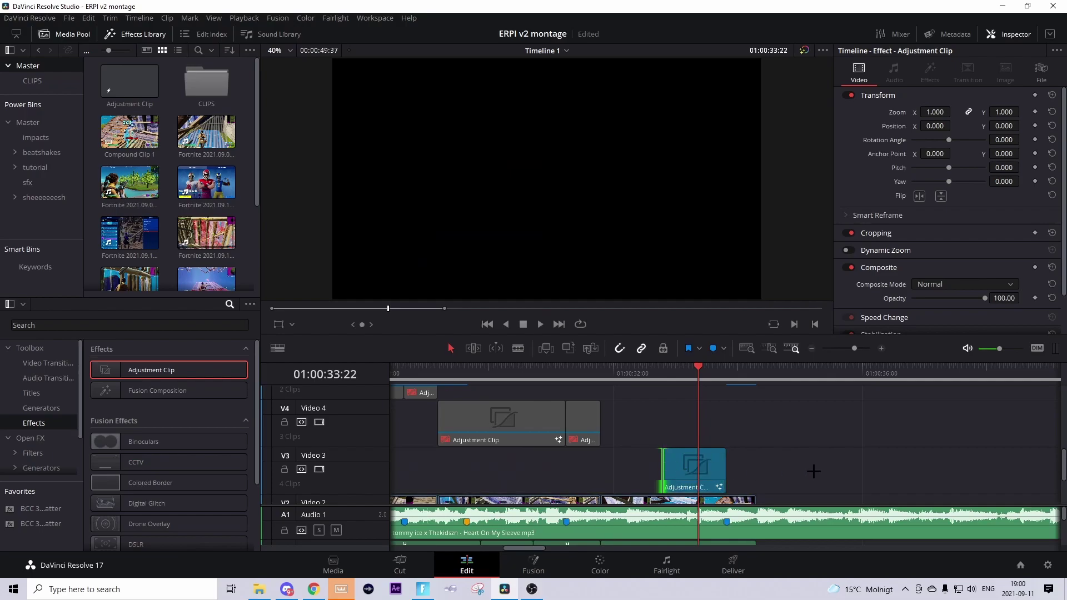
Split the gameplay clip on Video 2 at Marker 11, timecode 01:00:33:49.
left_click(724, 372)
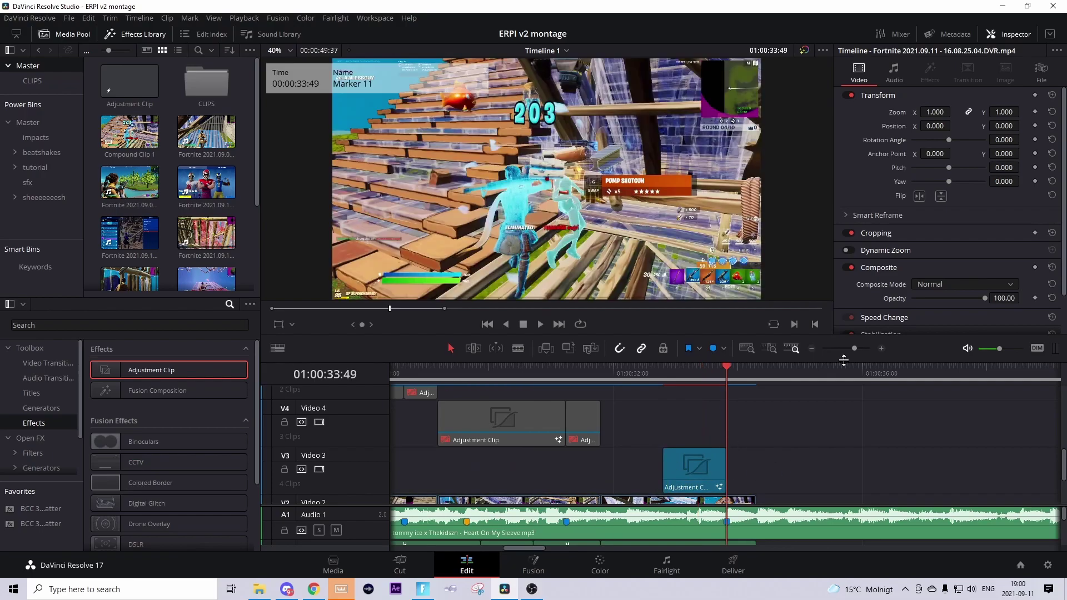
left_click(884, 349)
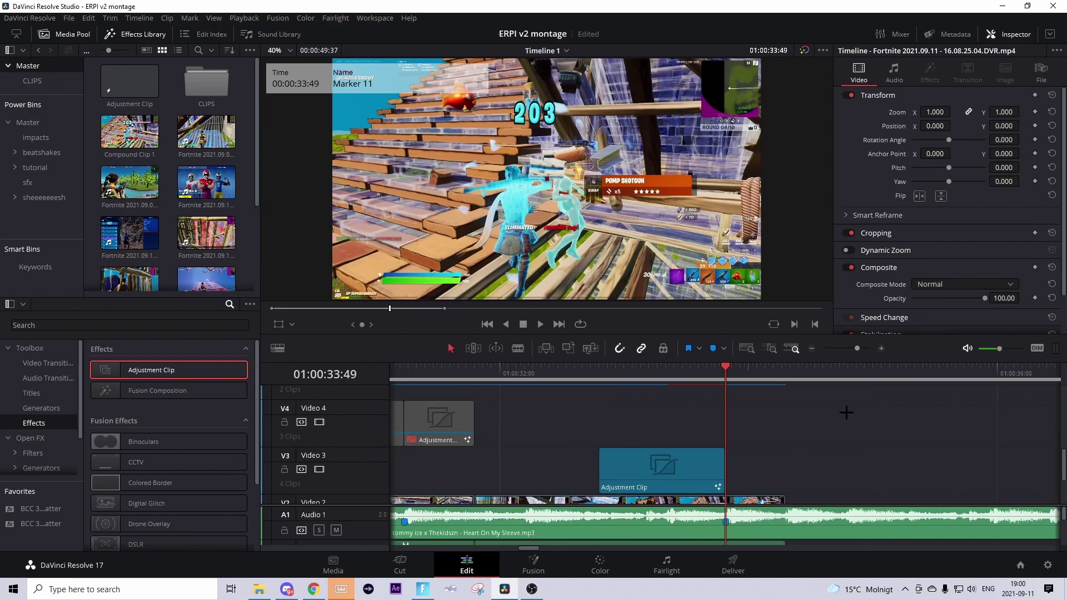
scroll(828, 416, "down", 2)
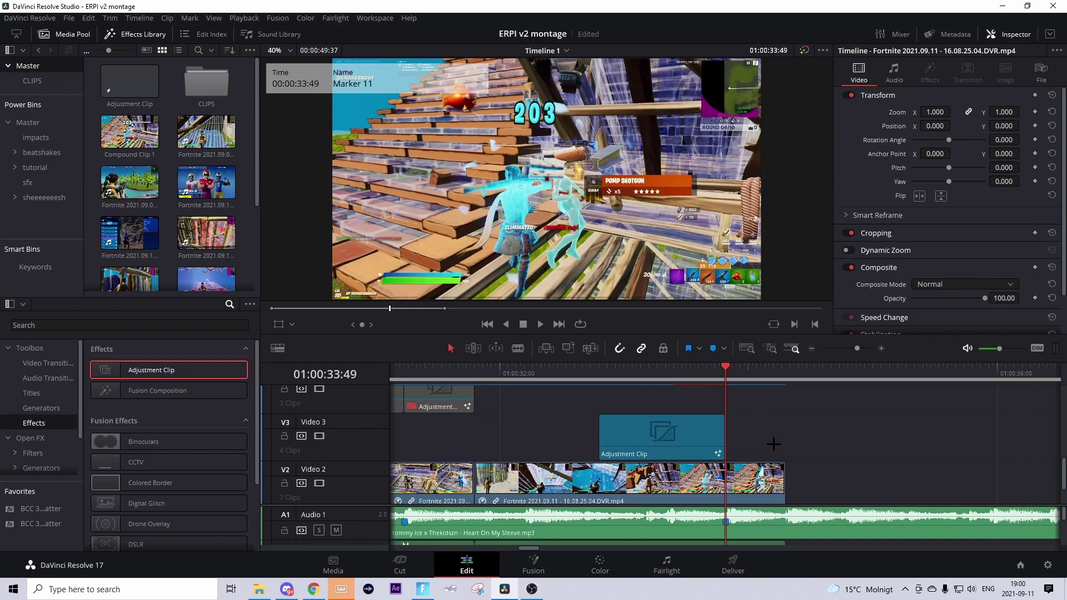
key("Left")
key("Right")
key("shift+v")
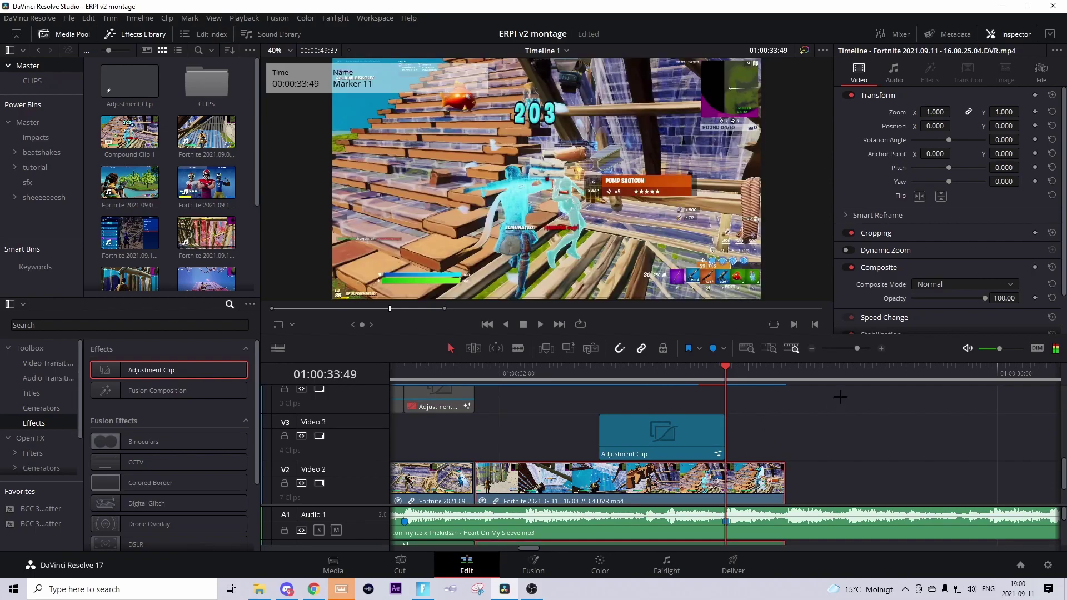
left_click(881, 348)
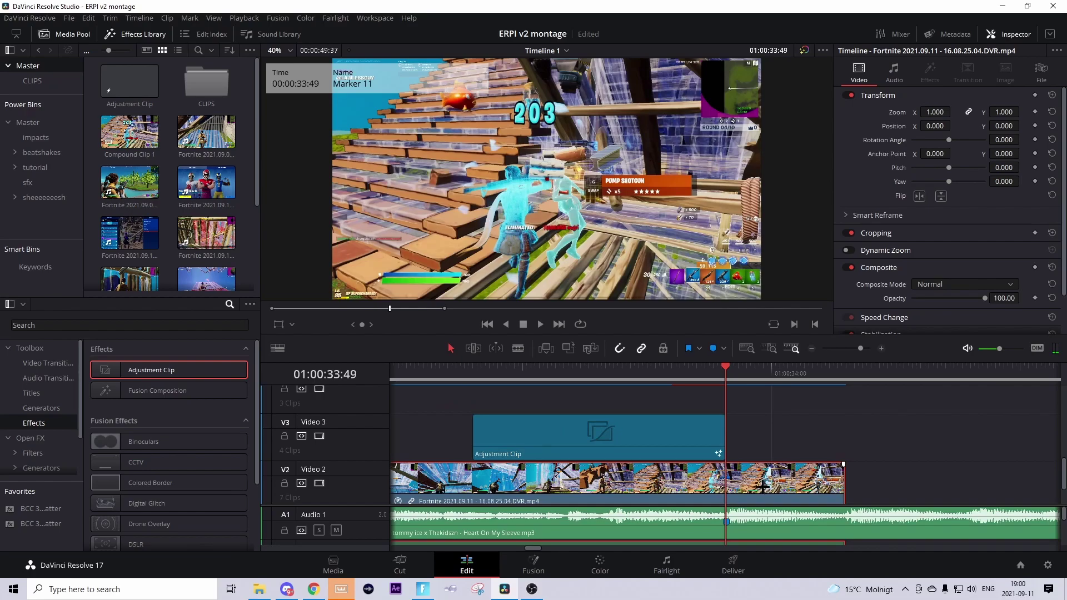
key("ctrl+b")
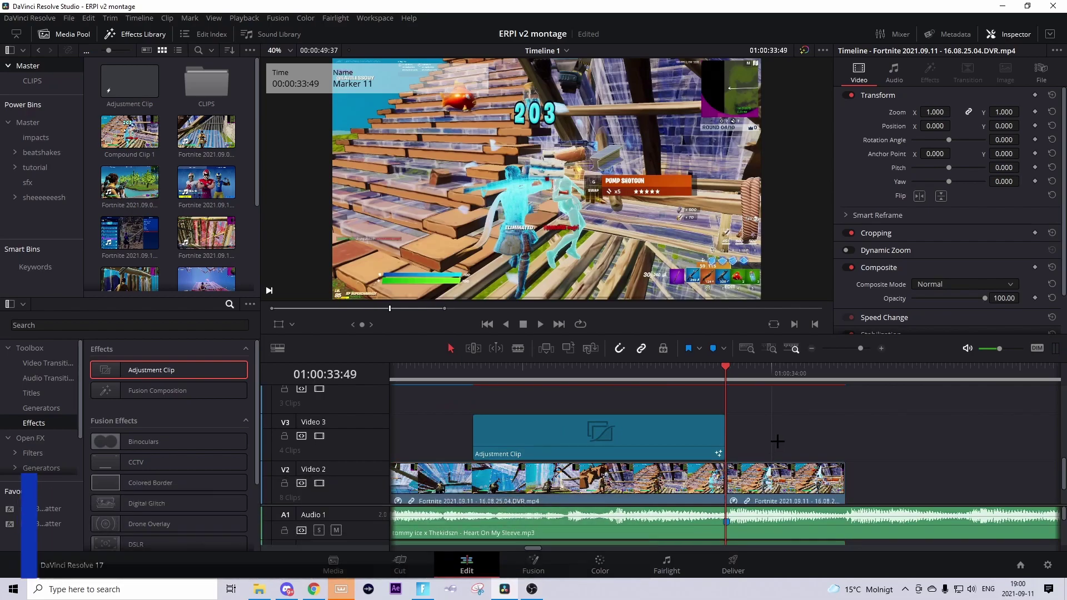
Duplicate the short gameplay piece after the cut onto Video 3, directly above the original.
left_click(797, 491)
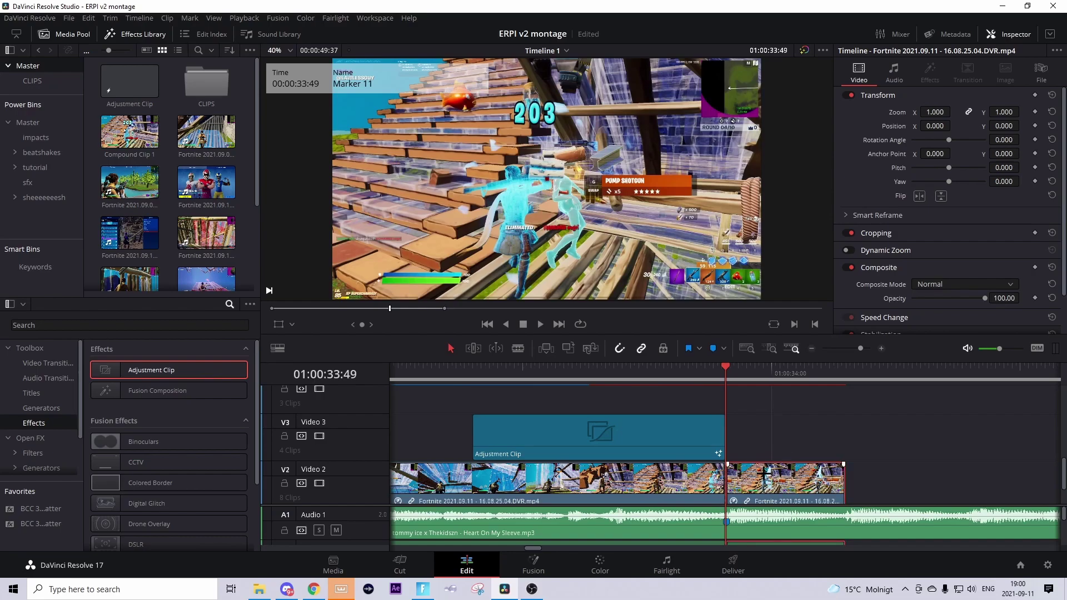
left_click_drag(784, 478, 784, 431)
left_click_drag(895, 476, 834, 442)
left_click(884, 476)
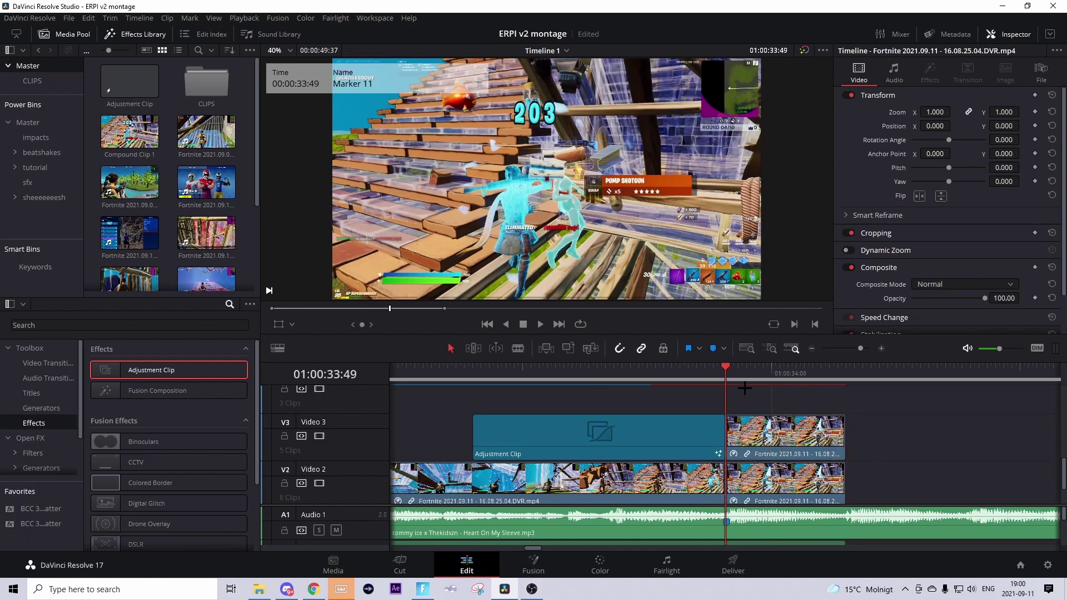
Convert the duplicated gameplay piece on Video 3 into a compound clip with the default name.
left_click(747, 371)
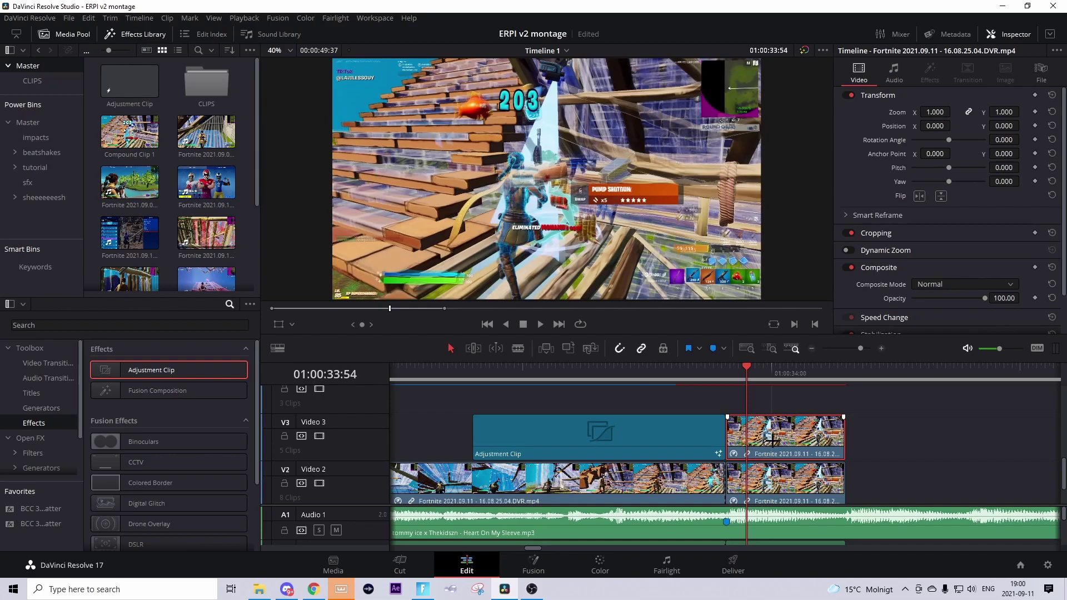
right_click(767, 425)
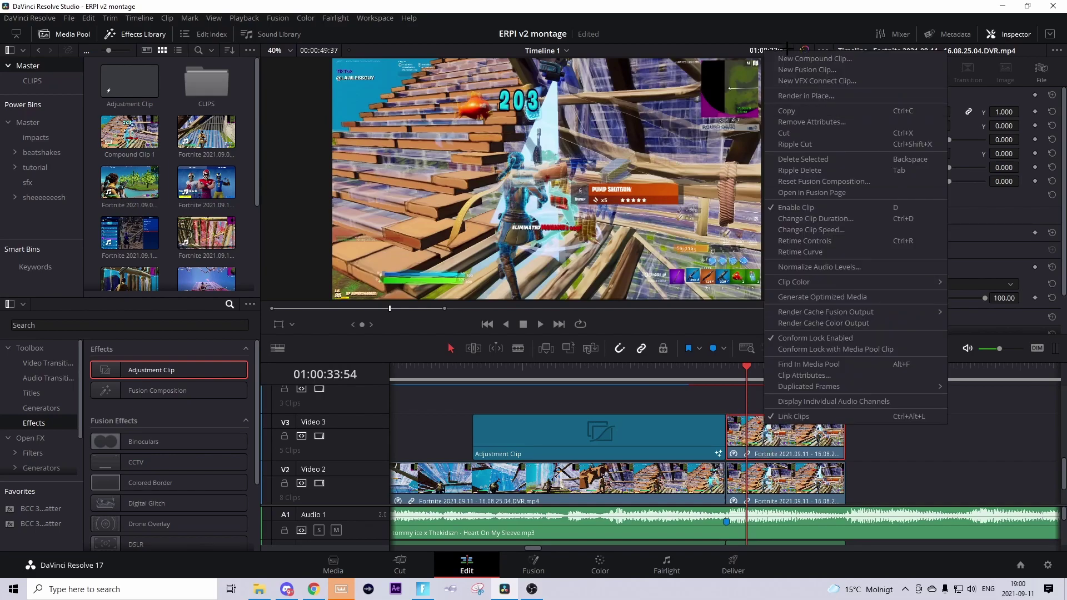
left_click(790, 84)
left_click(610, 324)
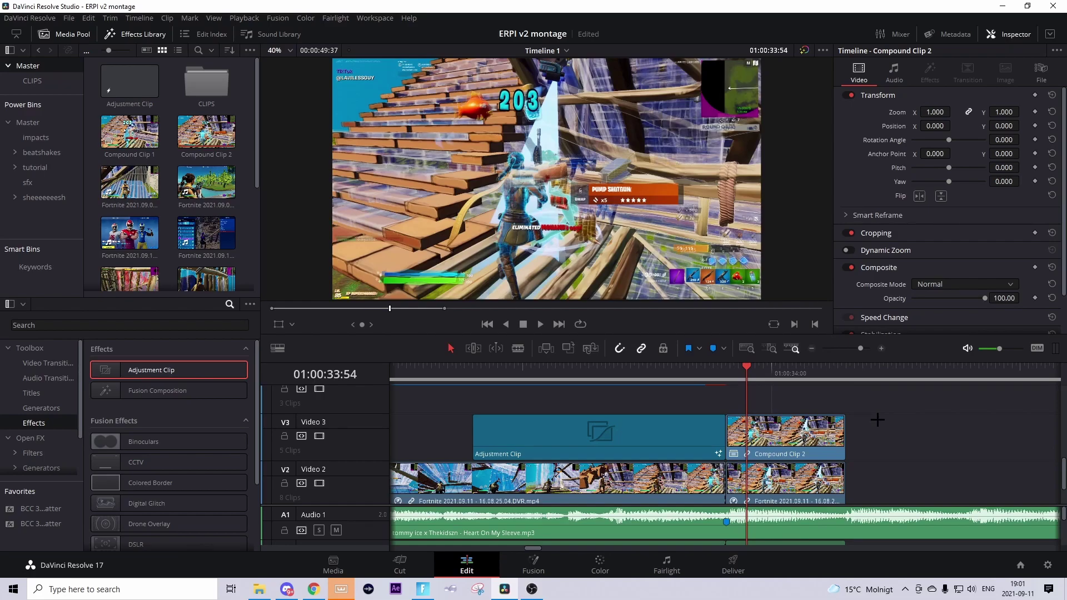
Open the compound clip on Video 3 in the Fusion page with the playhead at 01:00:33:55.
left_click(820, 435)
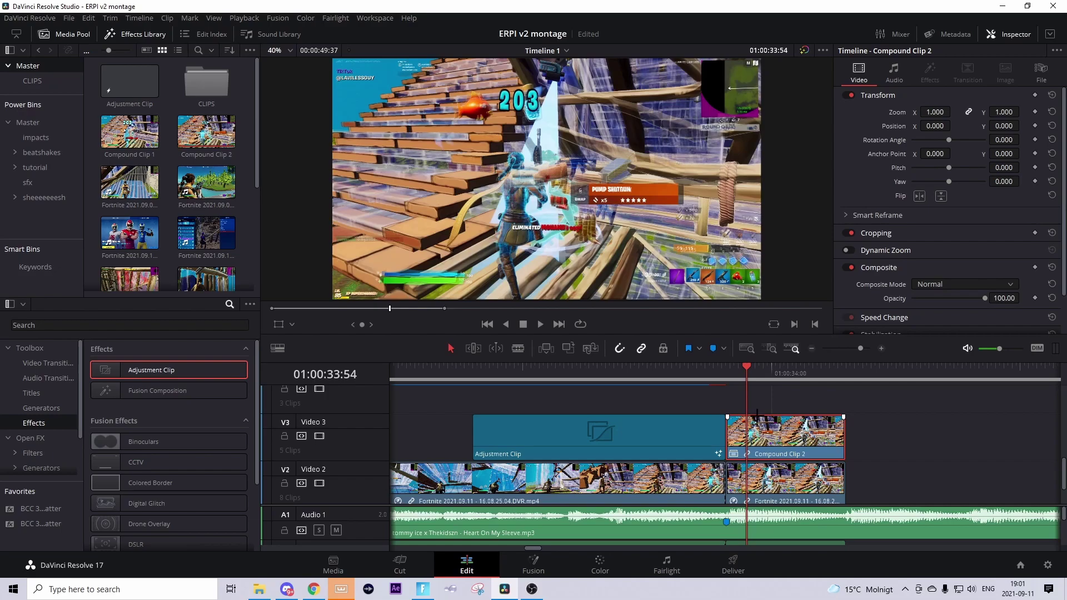
left_click(751, 370)
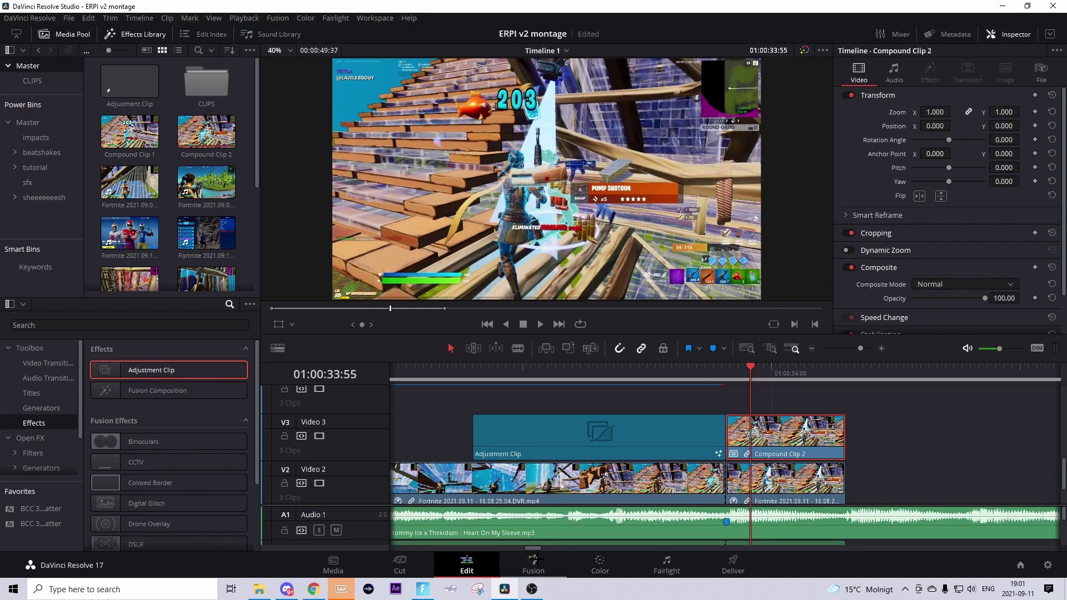
left_click(533, 565)
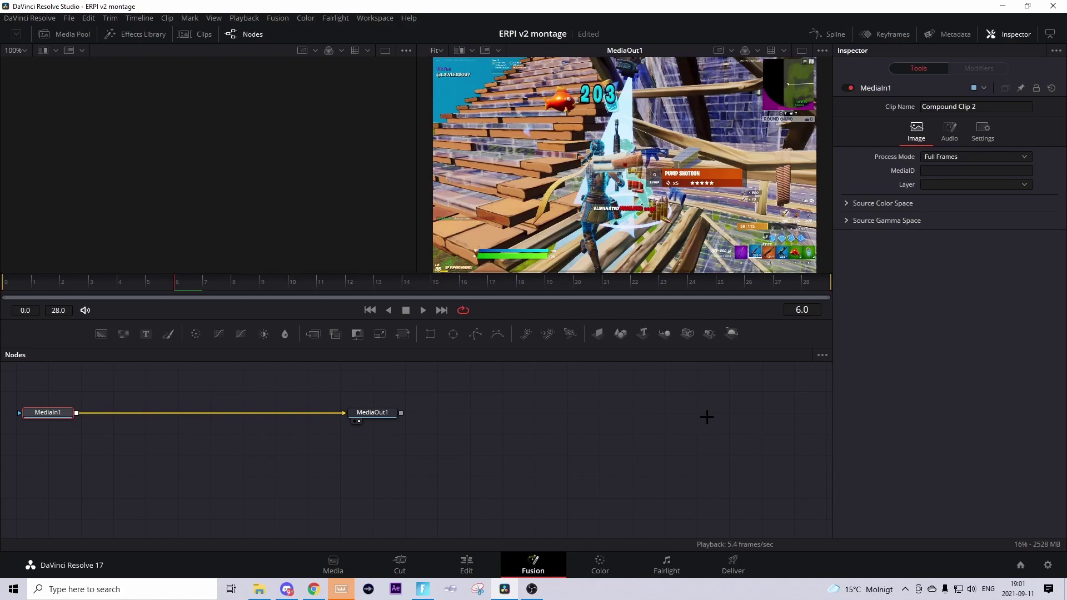
Paste the BCC 3D Image Shatter, DropShadow and S_HueSatBright nodes and connect them in sequence between MediaIn1 and MediaOut1.
left_click_drag(287, 445, 160, 409)
left_click(174, 437)
left_click_drag(340, 413, 159, 409)
left_click_drag(318, 409, 348, 412)
left_click_drag(94, 283, 186, 294)
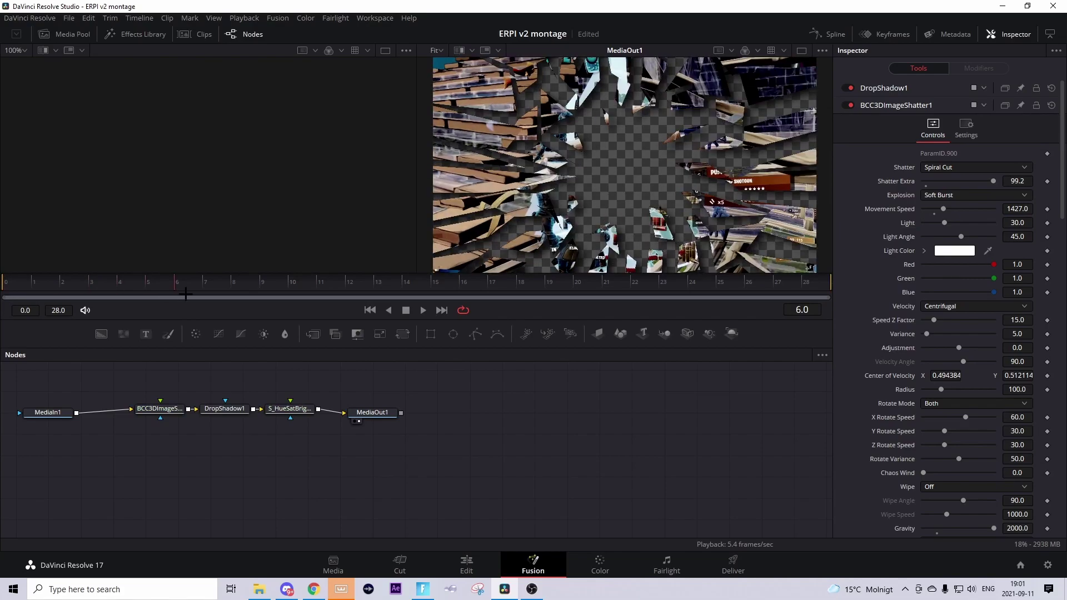
left_click_drag(479, 420, 485, 422)
Return to the Edit page and place an Adjustment Clip on Video 4 above the compound clip, starting at Marker 11.
left_click(447, 561)
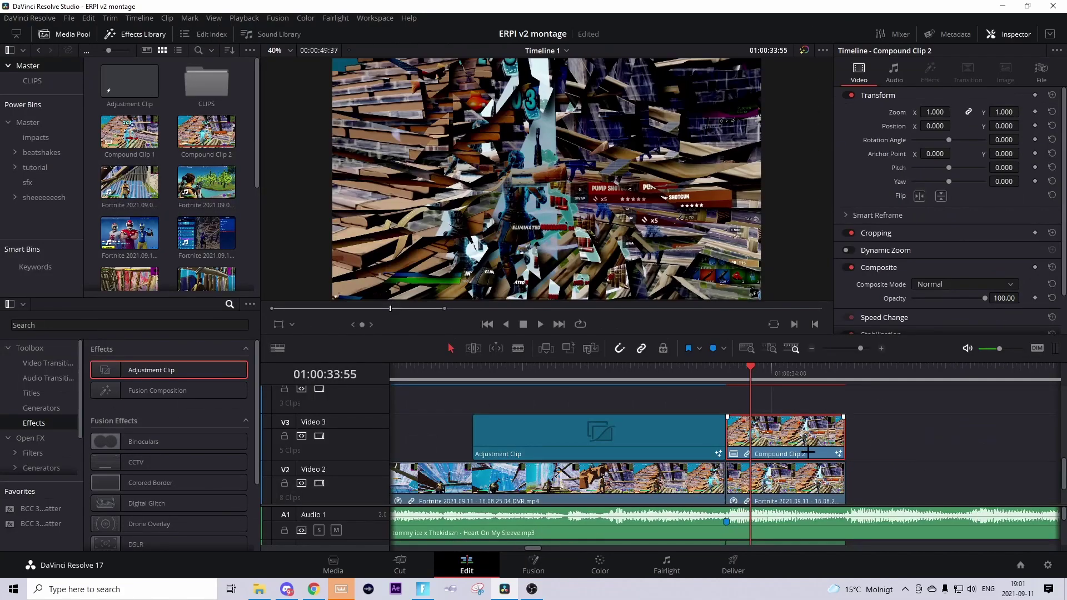
scroll(861, 459, "up", 2)
scroll(861, 458, "up", 1)
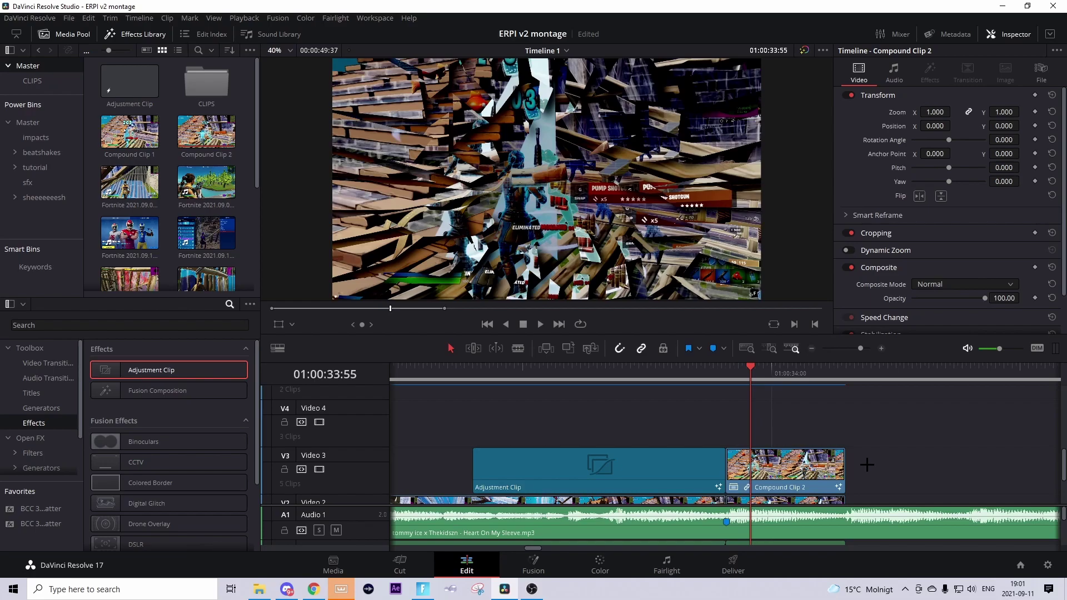
left_click_drag(744, 381, 727, 378)
left_click_drag(120, 376, 730, 419)
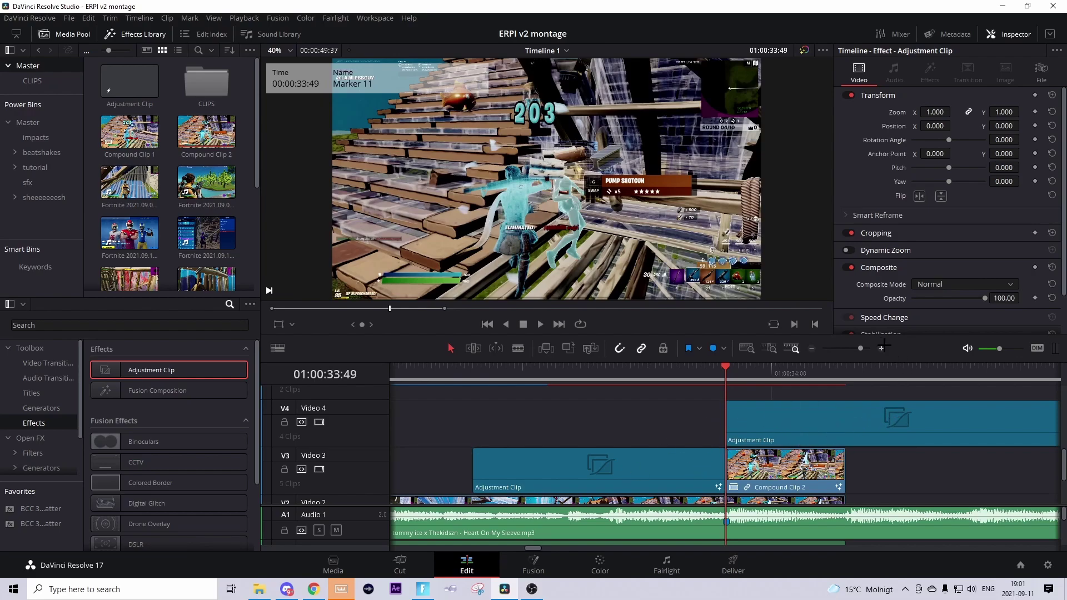
left_click_drag(861, 347, 857, 347)
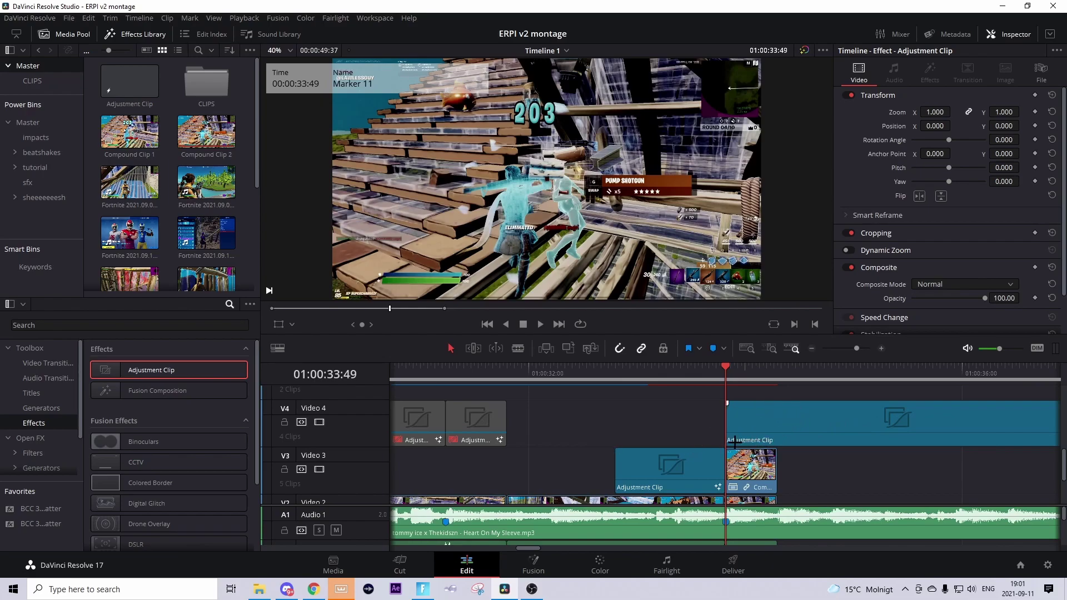
Open the Video 4 Adjustment Clip in the Fusion page with the playhead inside the compound clip's span.
key("Down")
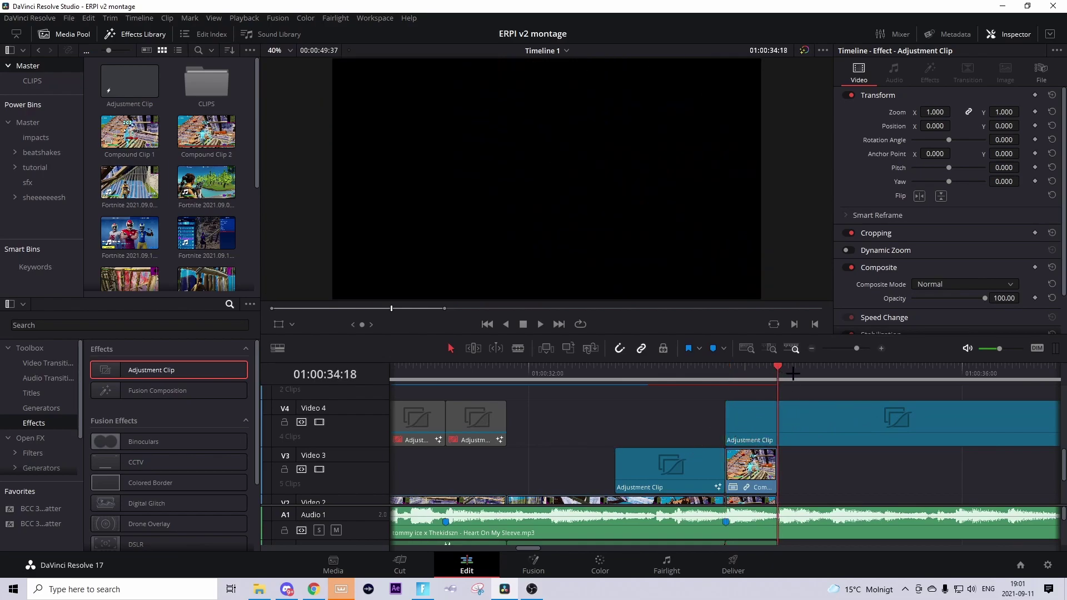
left_click(763, 374)
left_click(535, 562)
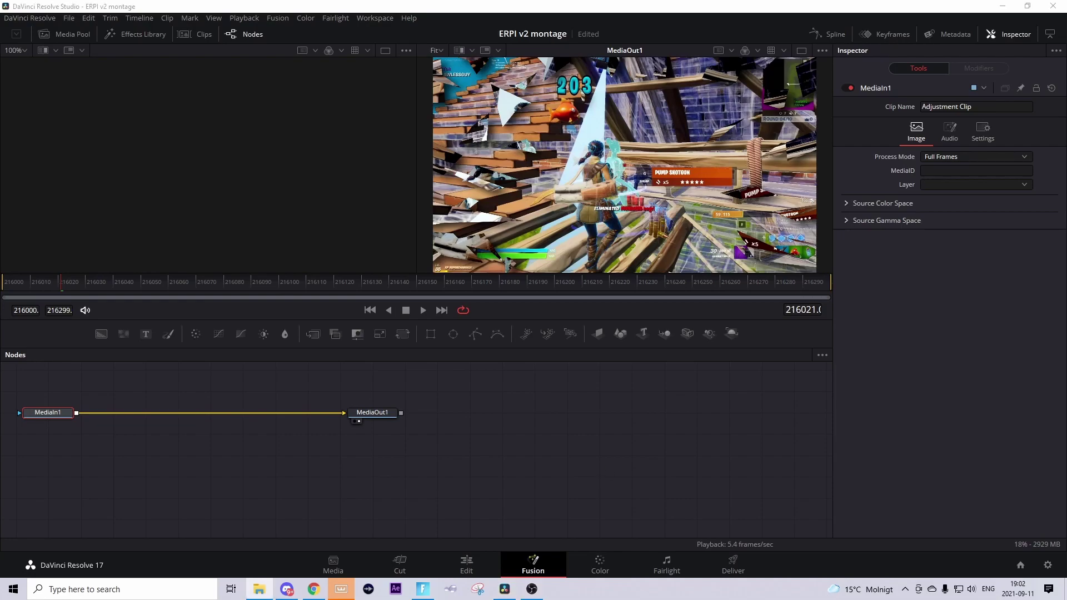
Paste the S_Shake2, S_Flicker1, uniGlow1, S_Shake1_1, S_Flicker1_1 and S_HueSatBright1 nodes and connect the chain between MediaIn1 and MediaOut1.
left_click_drag(306, 525, 196, 415)
left_click_drag(372, 412, 134, 428)
left_click_drag(525, 429, 655, 434)
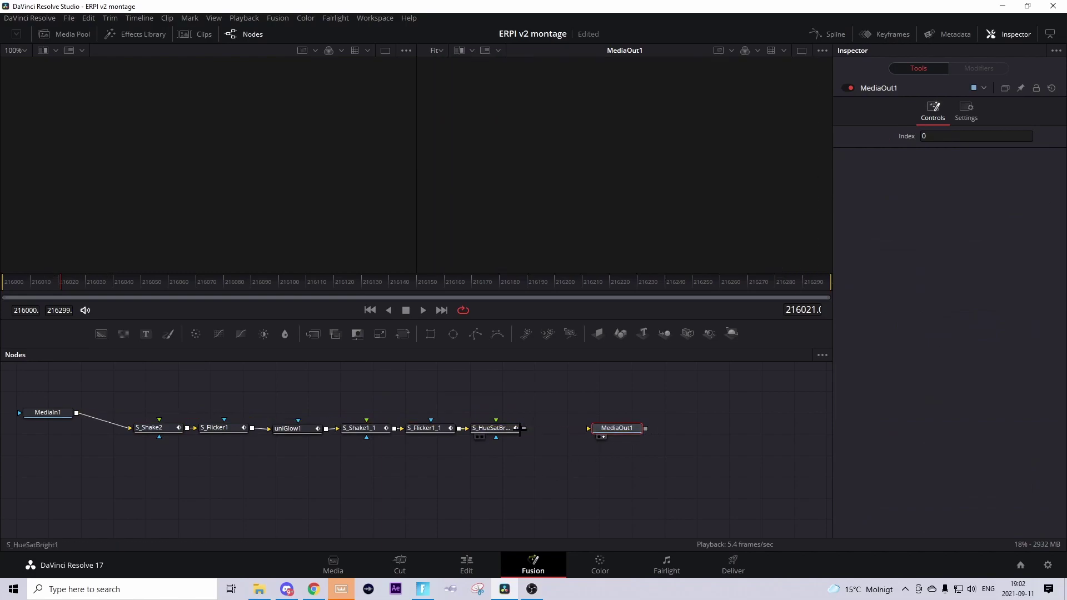
left_click_drag(524, 428, 610, 431)
left_click(419, 480)
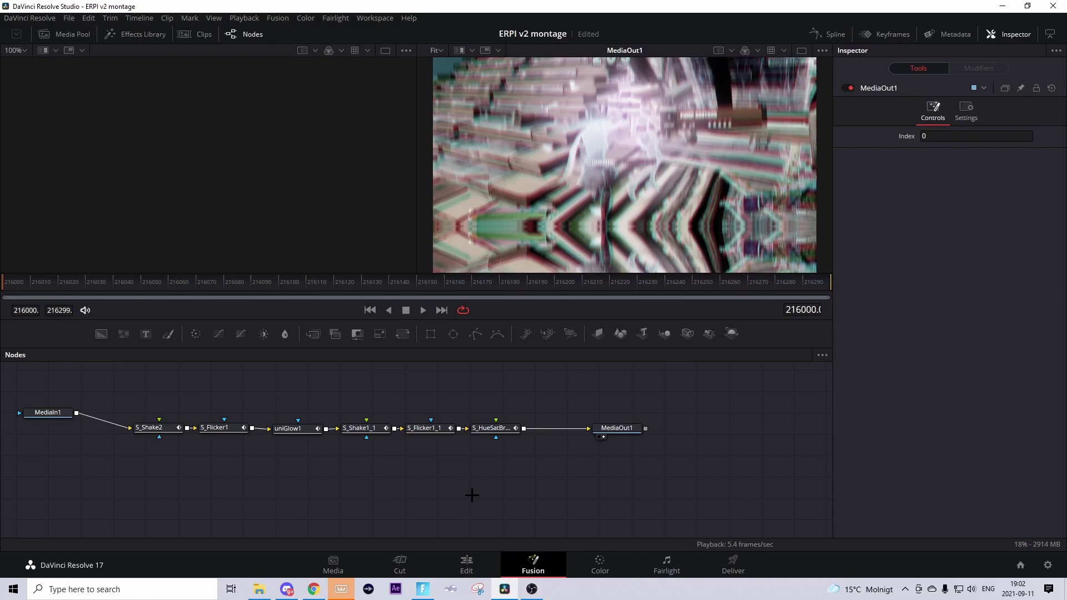
Return to the Edit page and trim the end of the Video 4 Adjustment Clip to the compound clip's end.
left_click(467, 564)
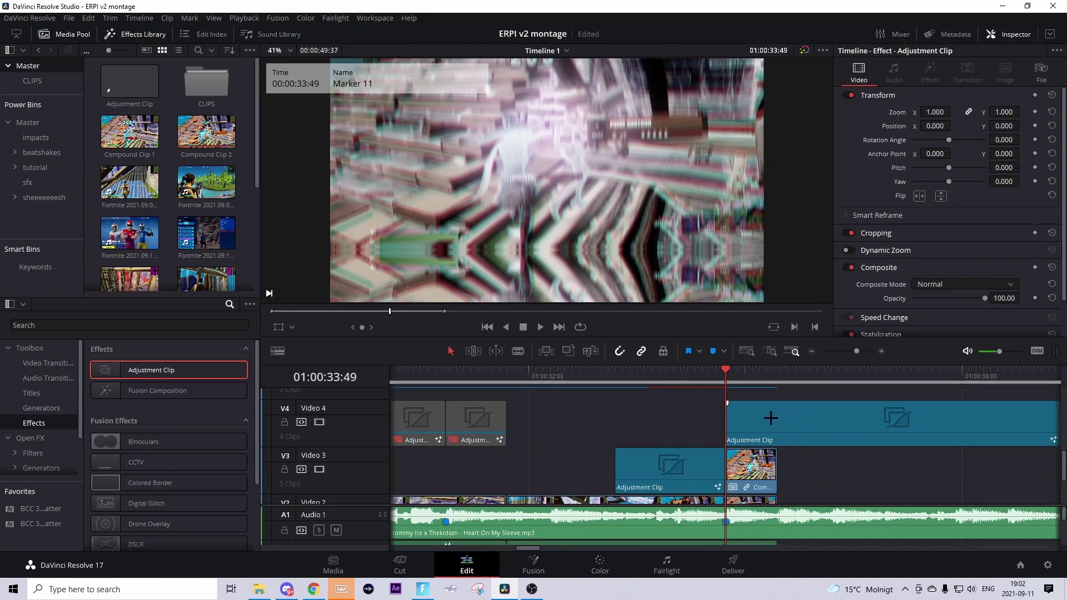
right_click(771, 418)
left_click(811, 409)
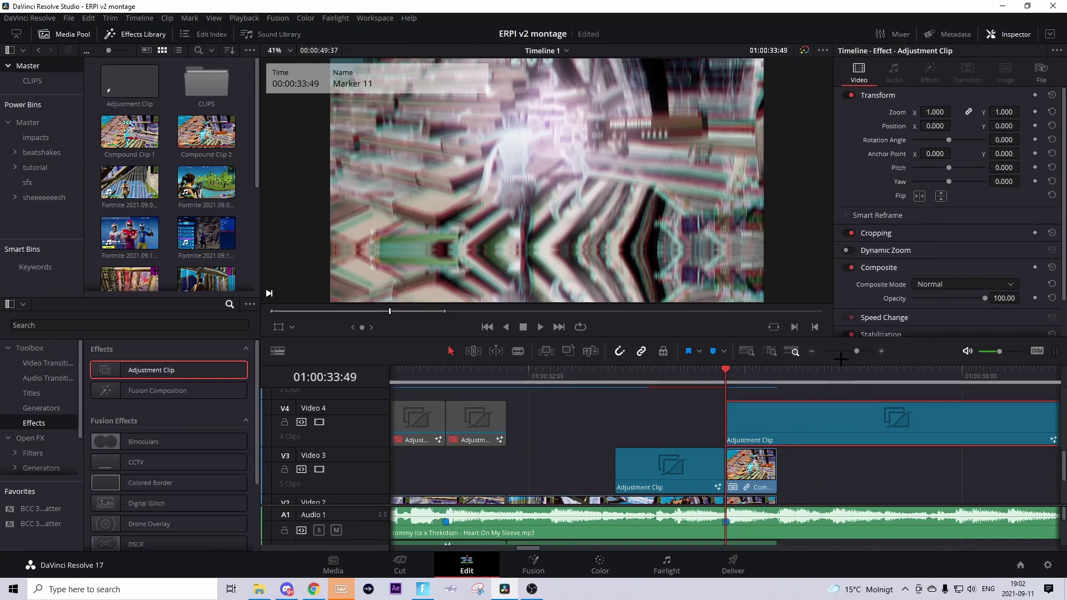
right_click(652, 460)
left_click(883, 469)
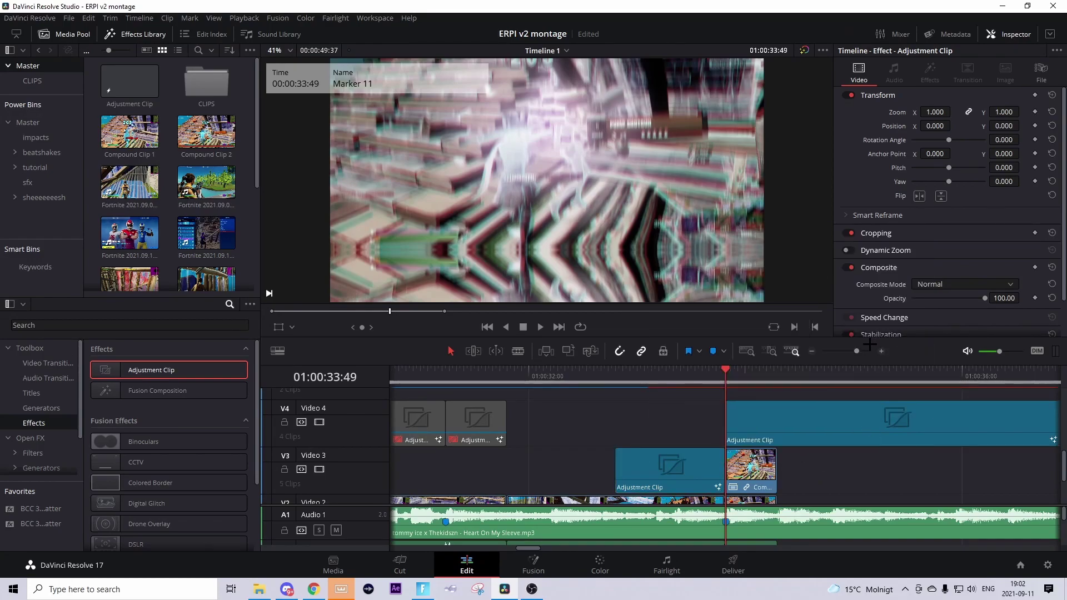
left_click_drag(857, 351, 851, 351)
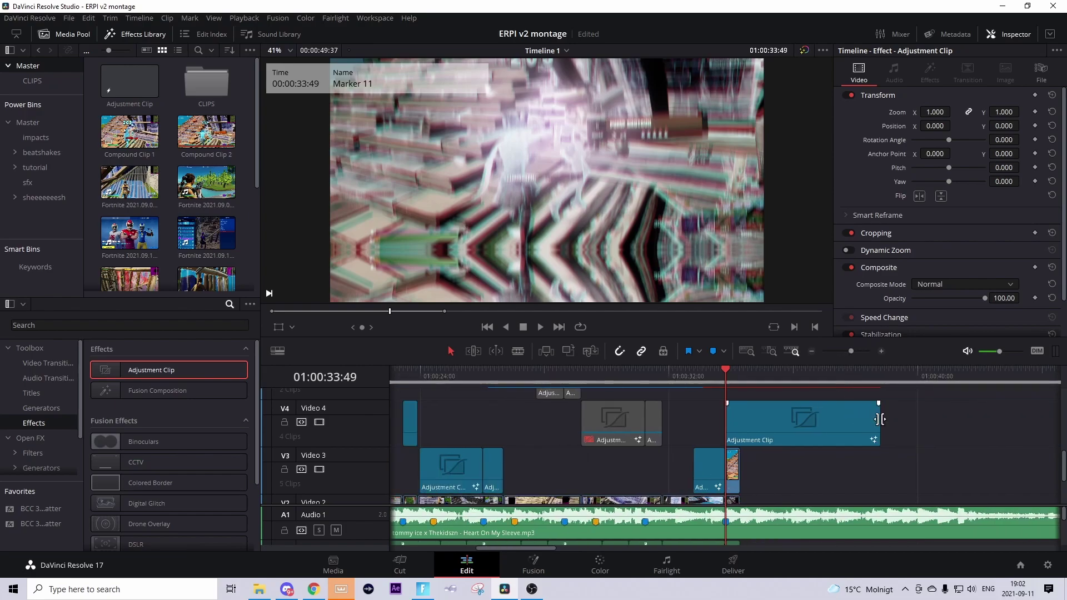
left_click_drag(880, 419, 739, 419)
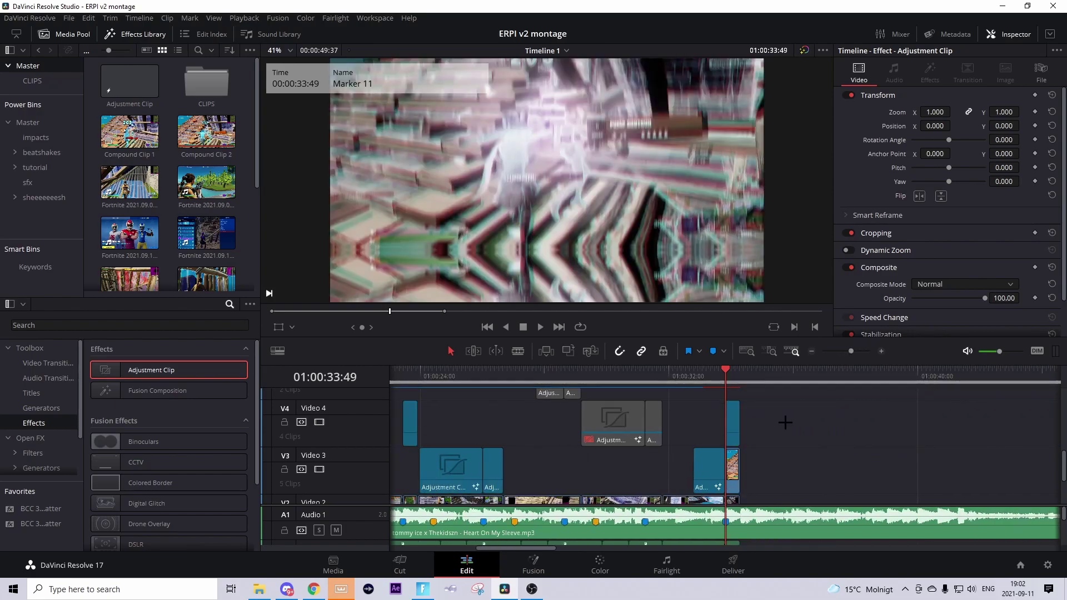